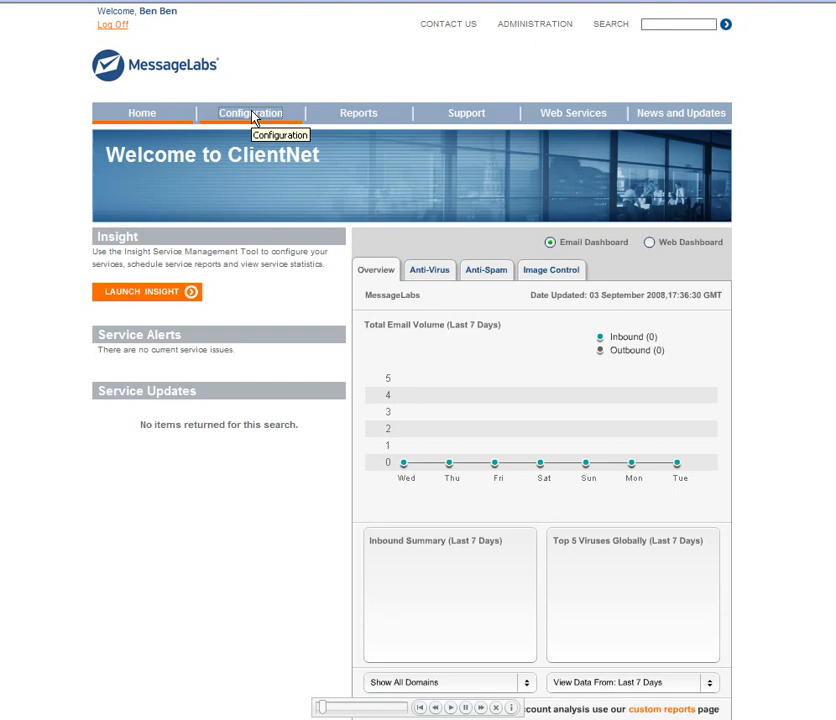
Step: Add a new default inbound email route for IP address 12.15.123.145 in the Email Services configuration and submit it for checking
left_click(251, 114)
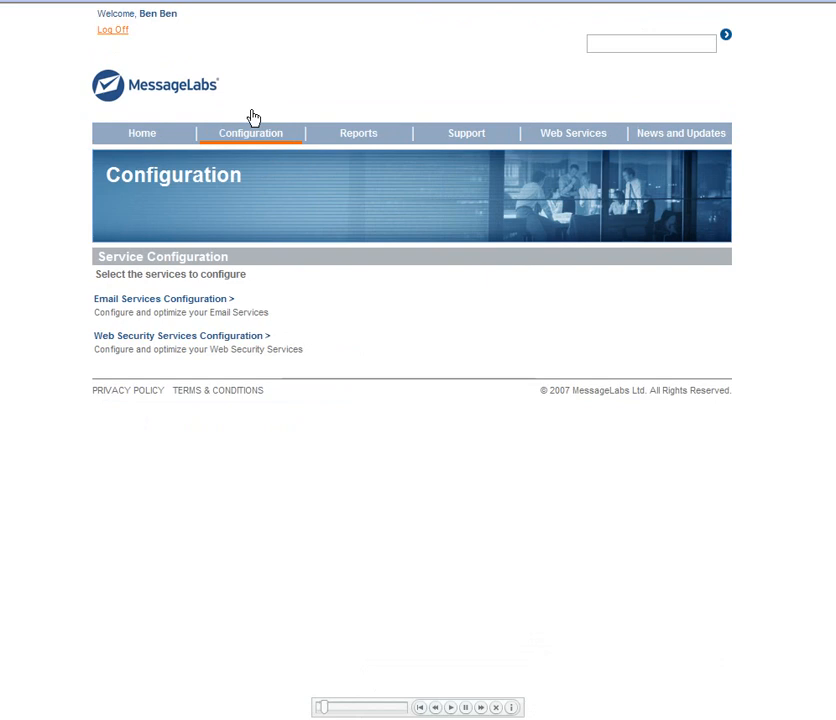
left_click(218, 299)
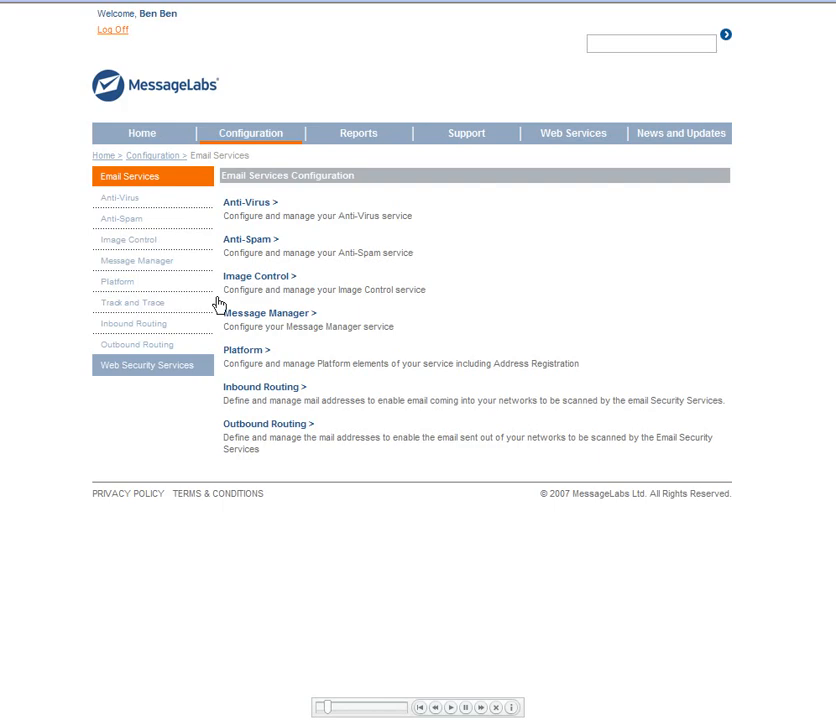
left_click(266, 389)
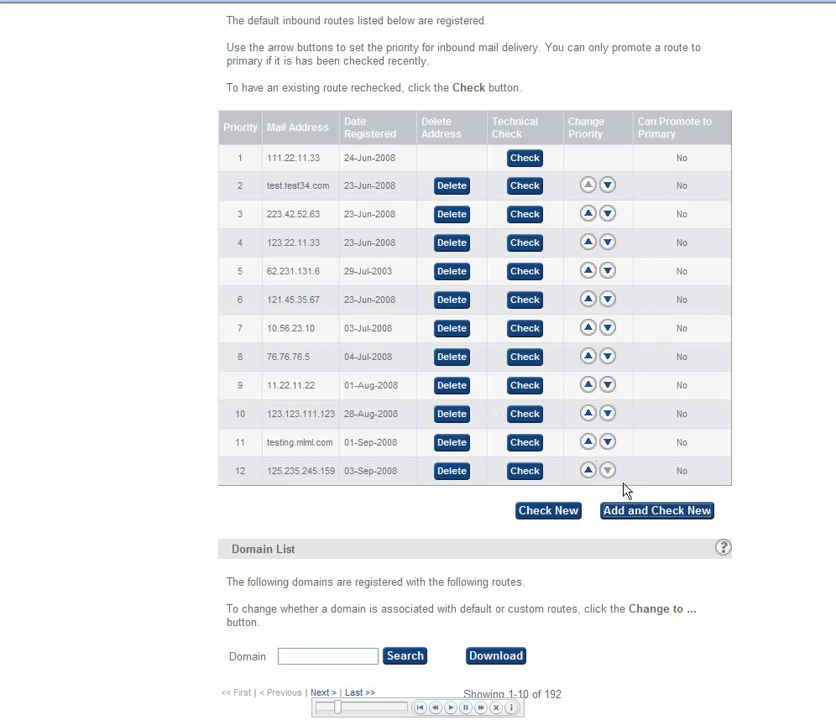
left_click(631, 516)
type("12.15.")
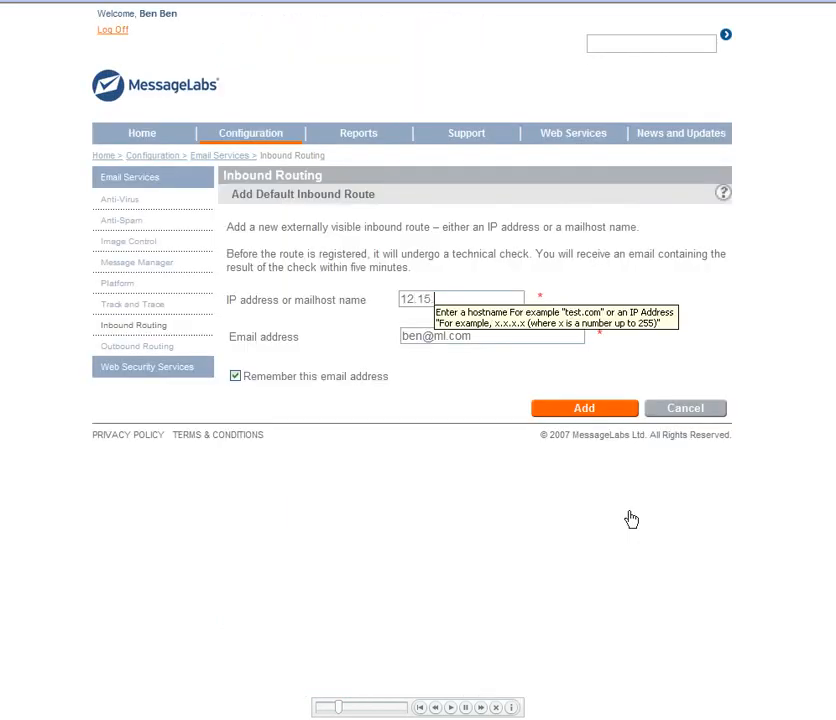
type("123.145")
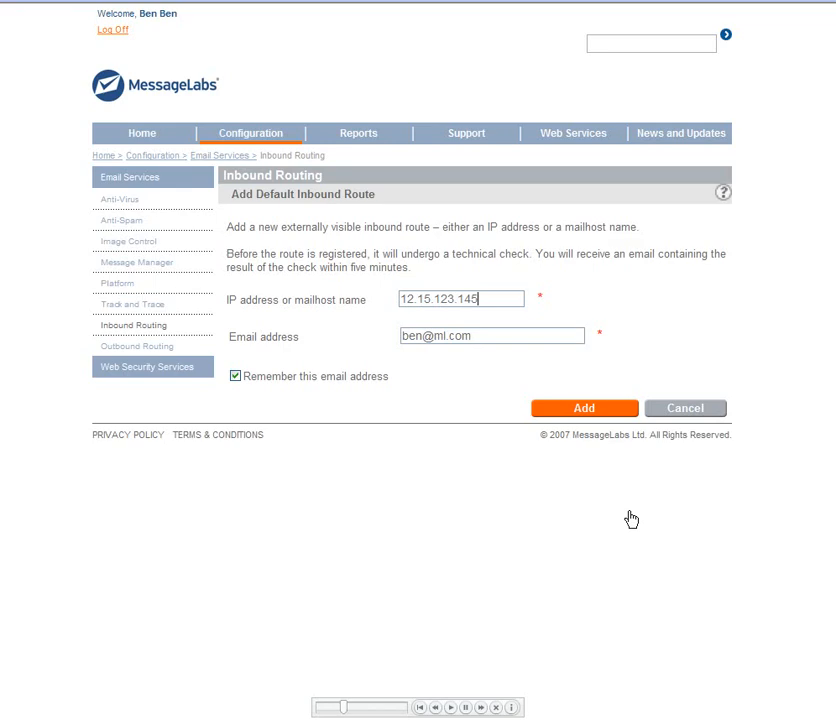
left_click(583, 410)
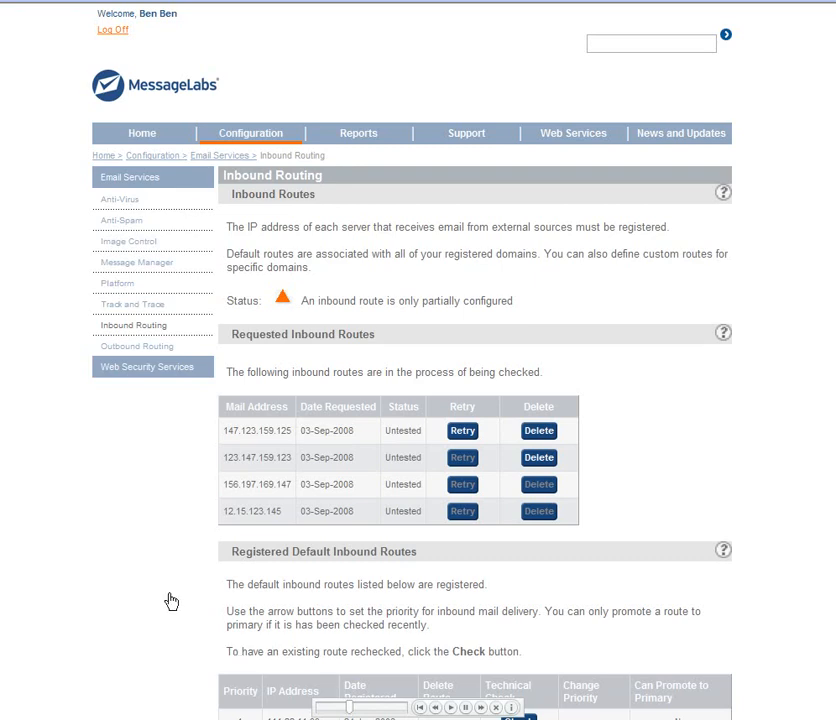
Step: Delete outbound email route 122.33.22.11 with reason Invalid Server, note "IP no longer in use" and ticket number 12345, and expand the outbound change log
left_click(140, 350)
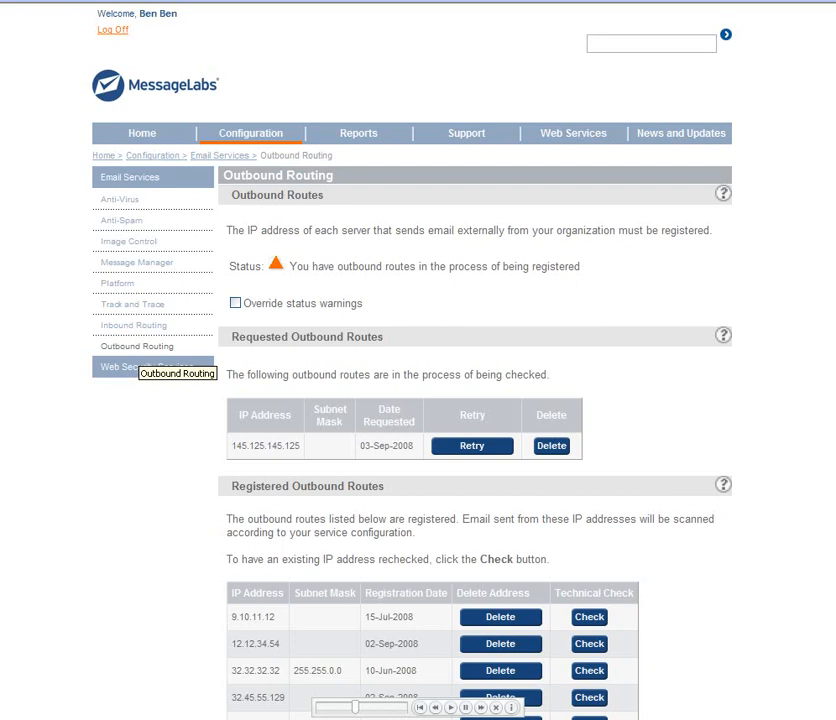
scroll(141, 356, "down", 5)
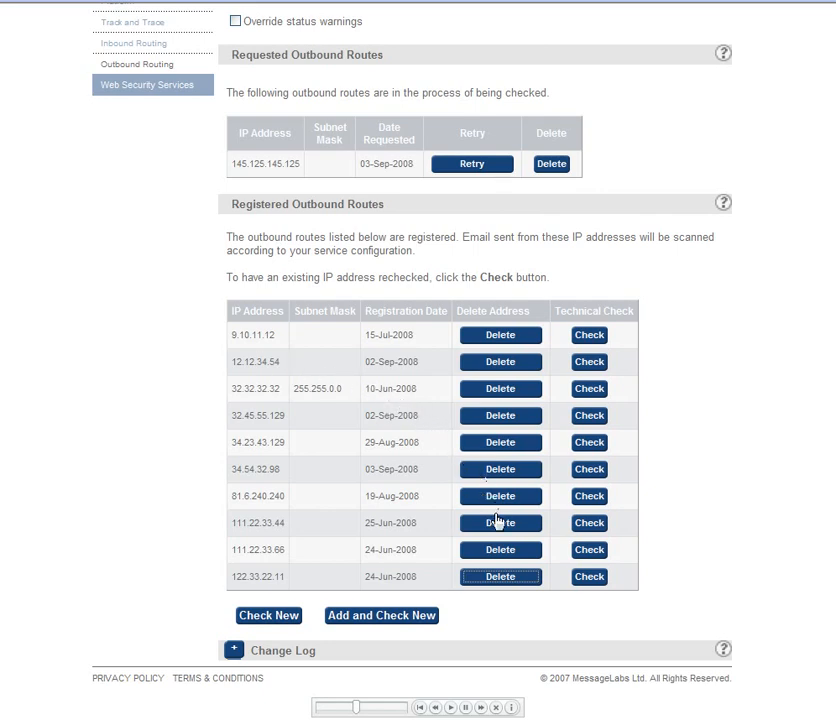
left_click(501, 577)
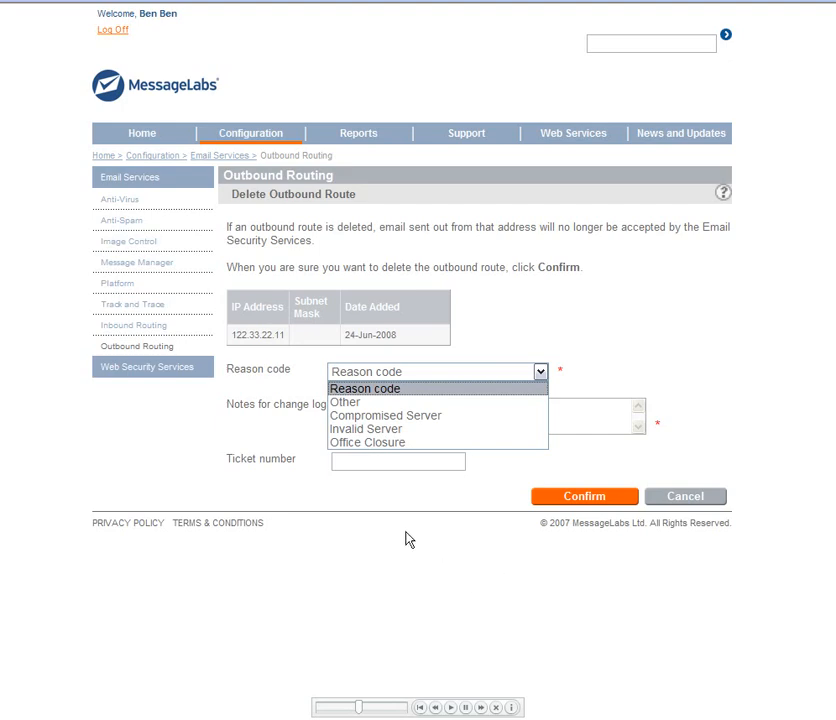
left_click(381, 430)
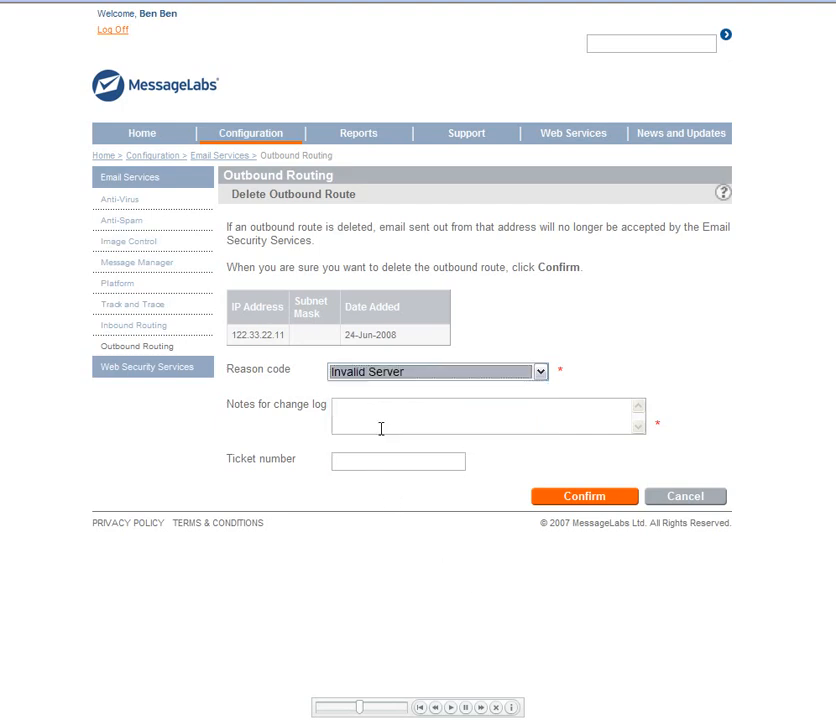
left_click(493, 427)
type("IF no lon")
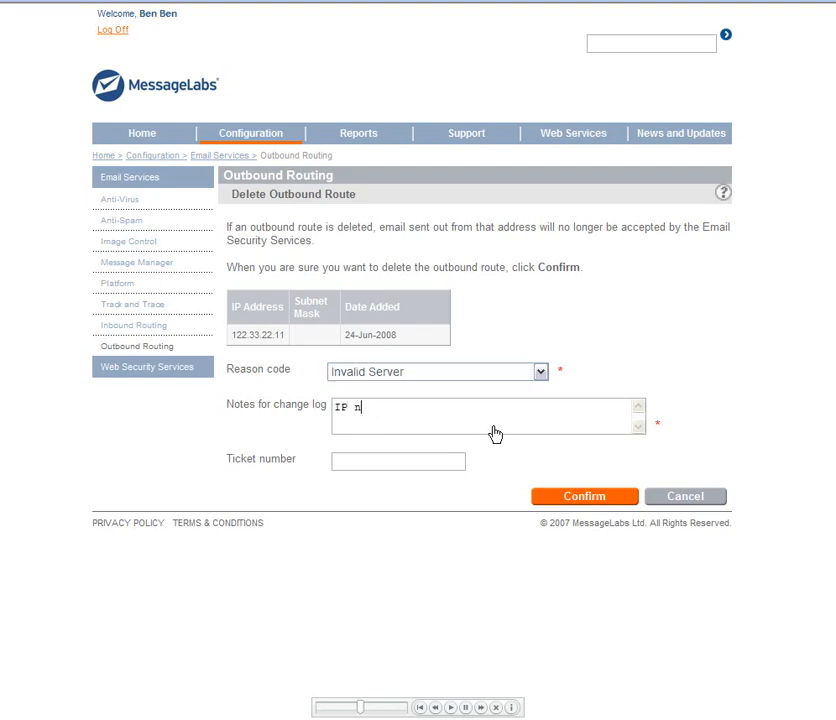
type("ger in use")
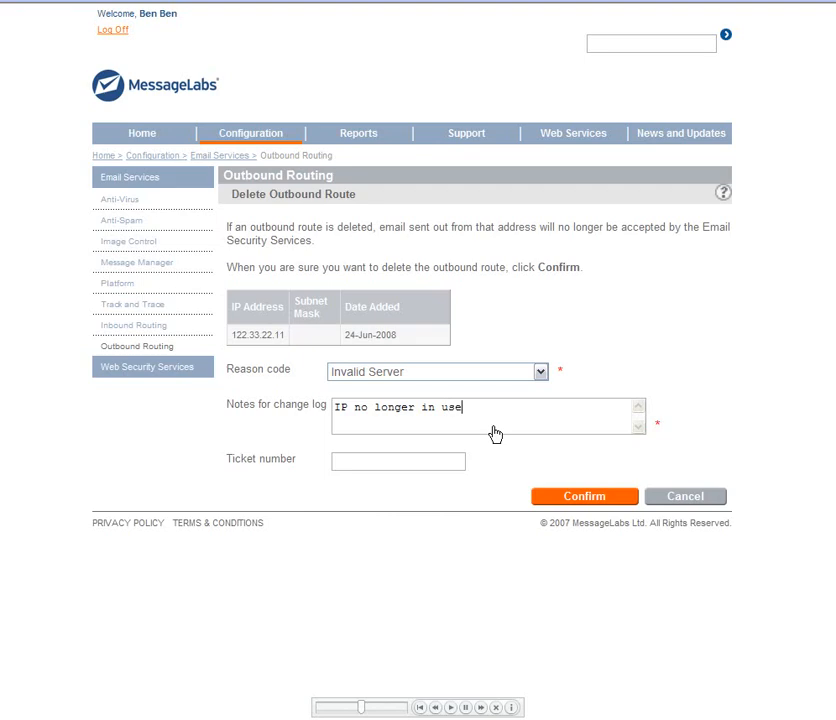
key("Tab")
type("12345")
left_click(555, 500)
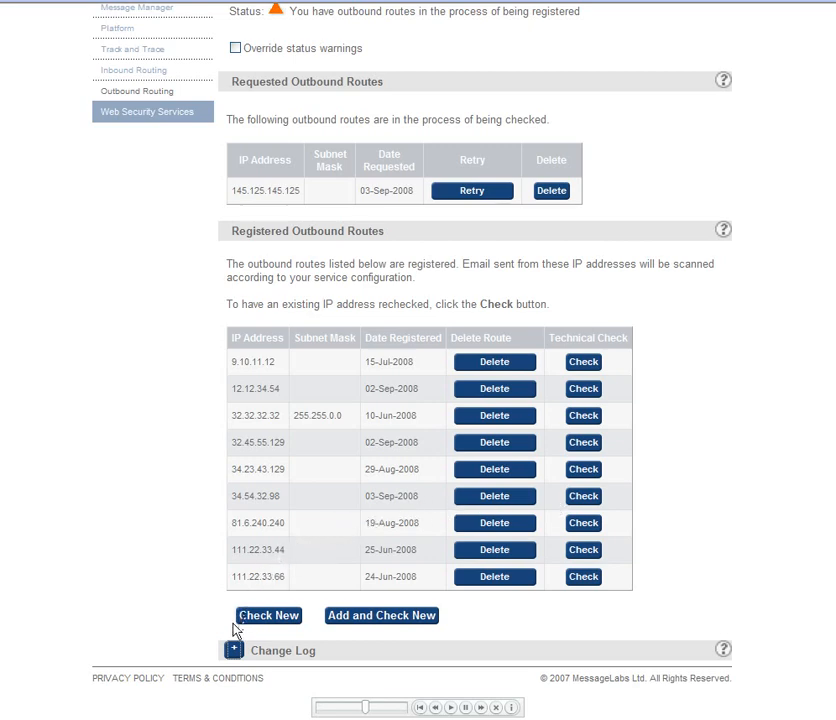
left_click(233, 650)
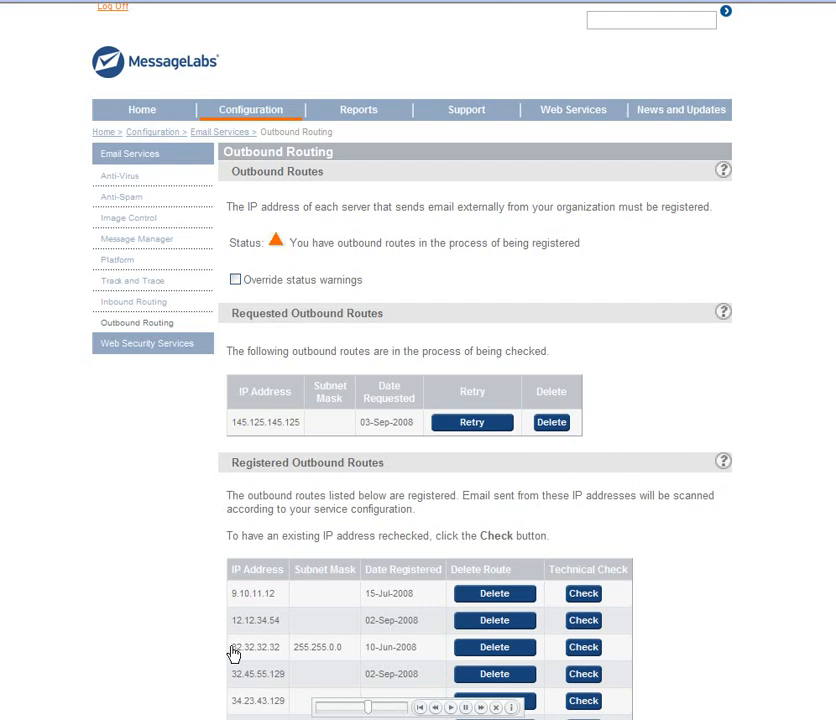
Step: Delete web route 90.99.43.132 in Web Security Services with reason "No longer required", note "no longer in use" and ticket number 4324
left_click(129, 346)
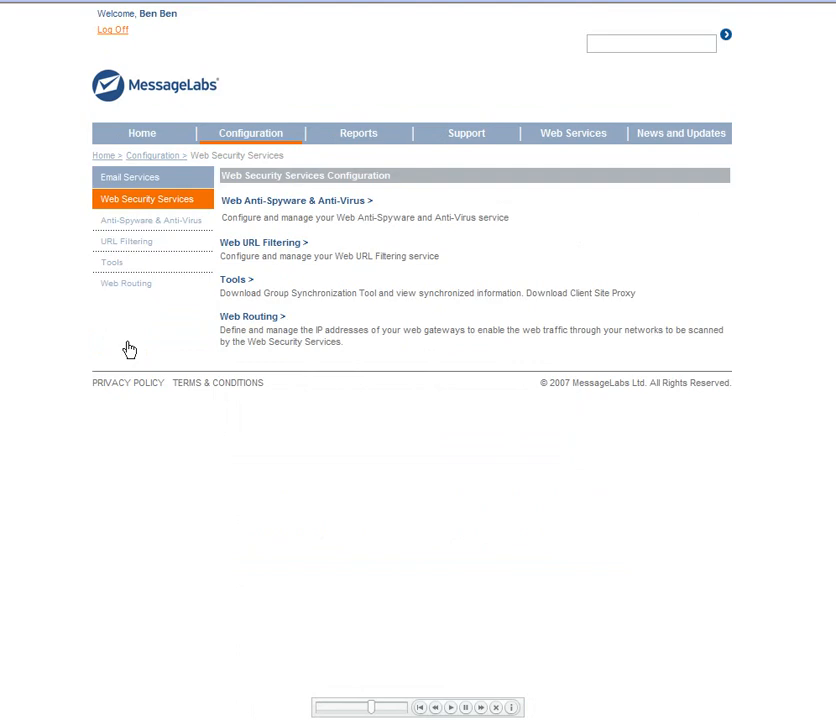
left_click(235, 317)
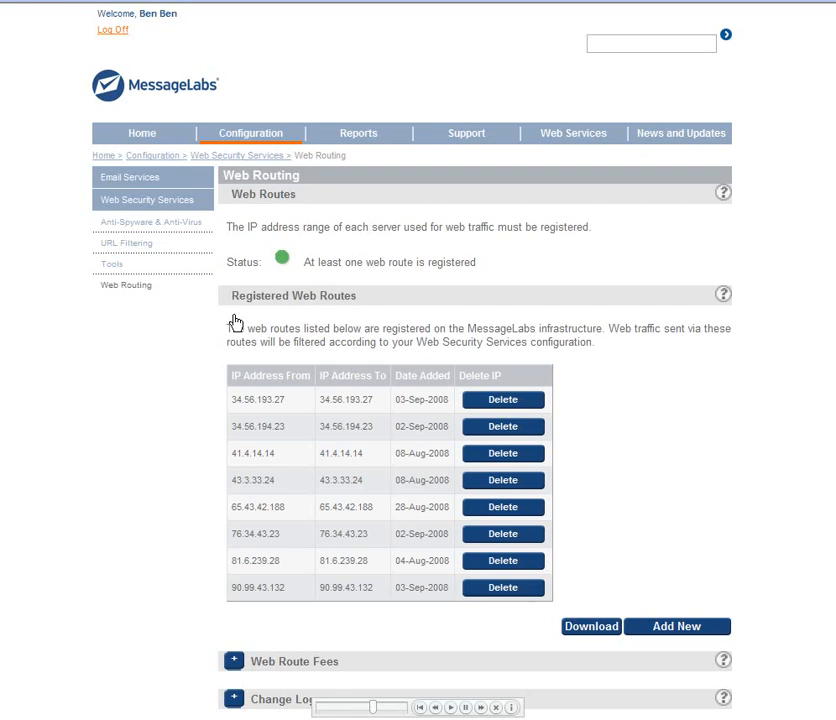
left_click(497, 590)
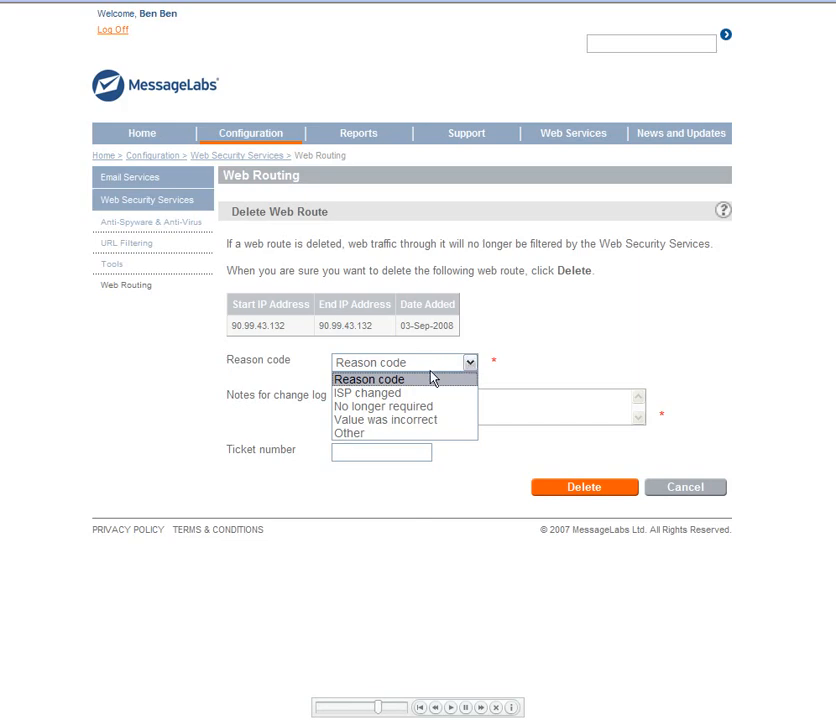
left_click(415, 406)
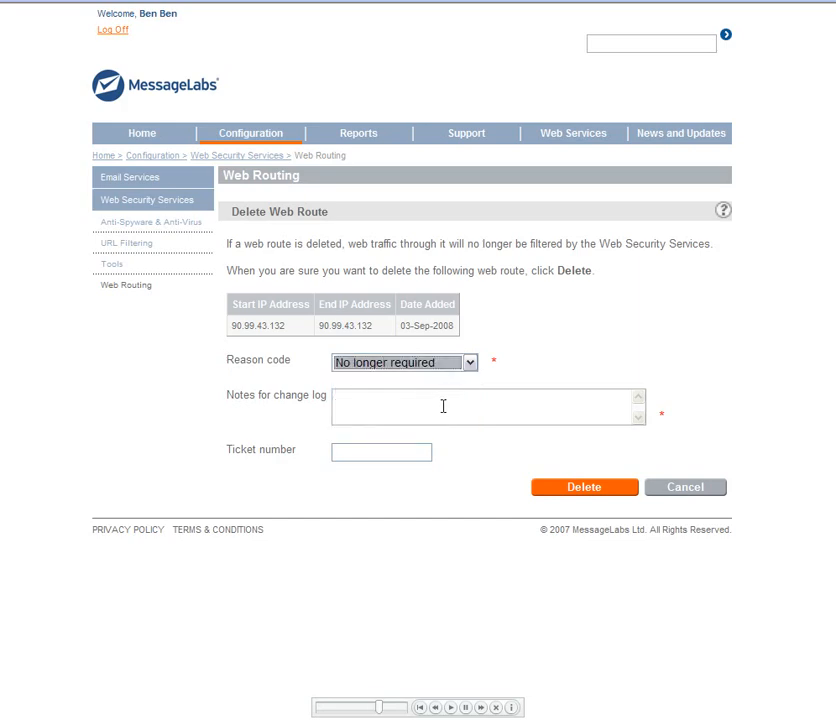
left_click(455, 405)
type("no ")
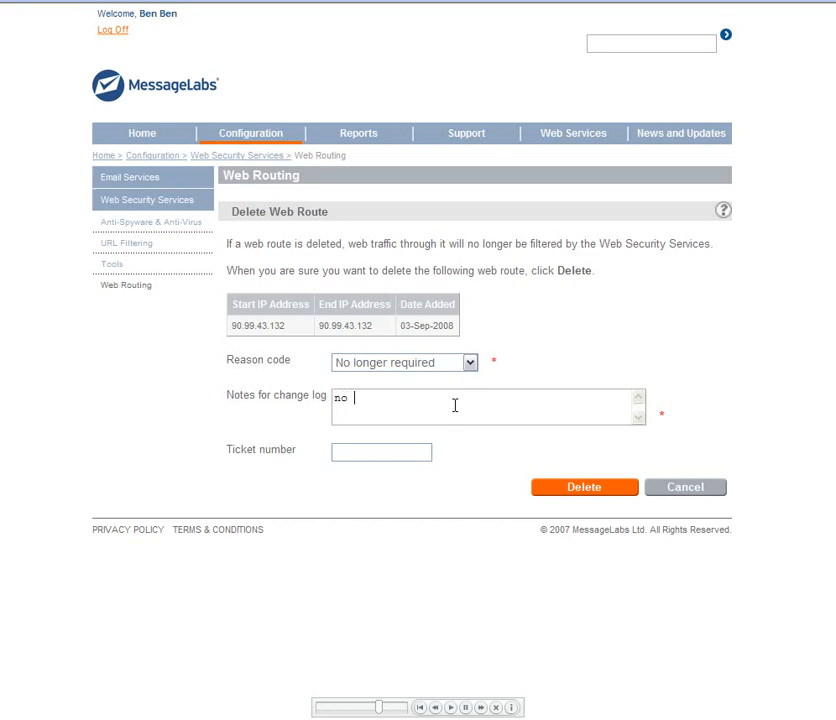
type("longer in use")
left_click(412, 453)
type("4324")
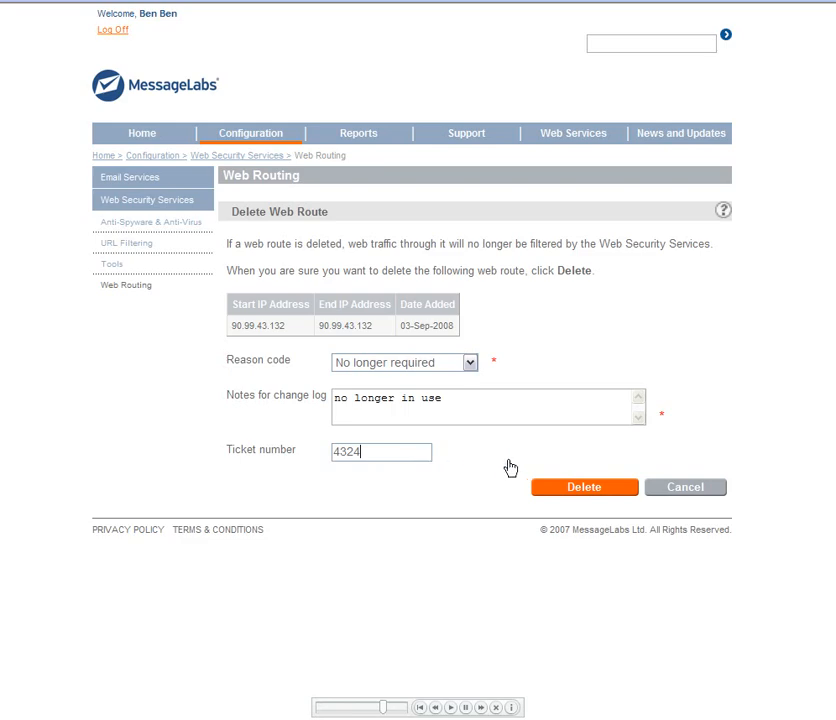
left_click(549, 487)
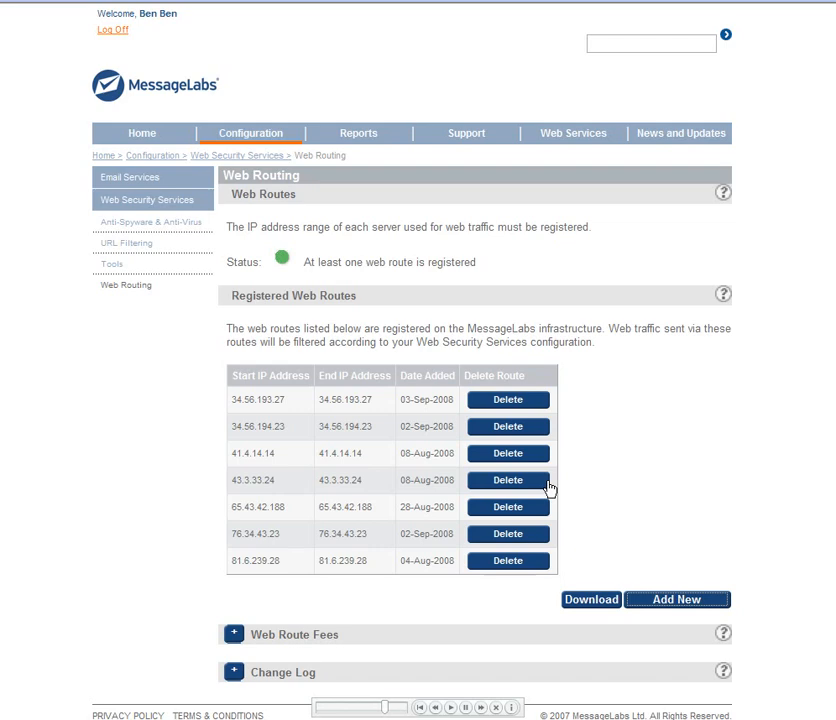
Step: Open the form for adding a new web route and cancel it
left_click(674, 600)
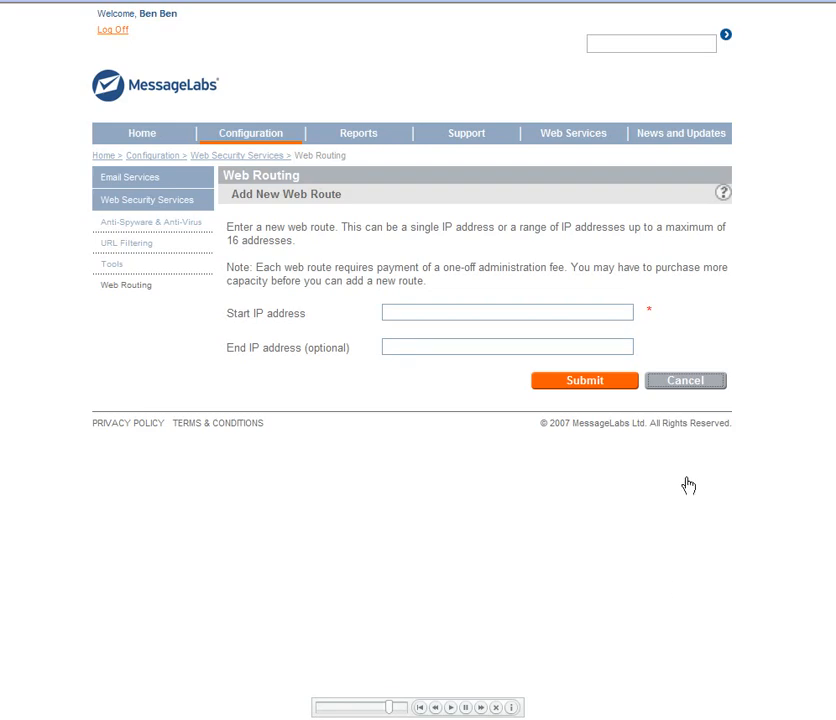
left_click(688, 384)
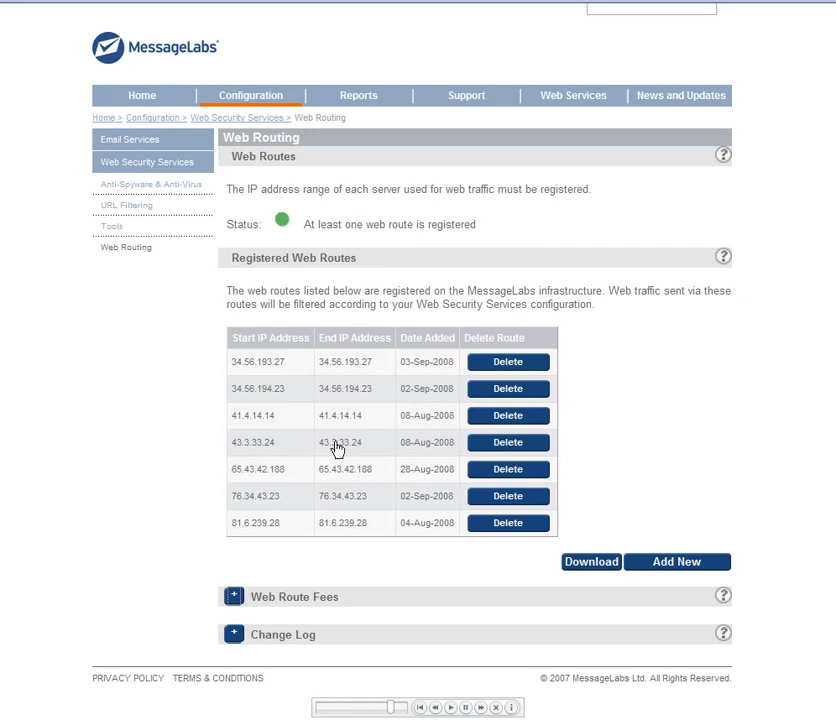
Step: Complete the web route fees form for a capacity increase of 1 with fee calculation, charge acknowledgement and purchase order number, and expand the change log
left_click(233, 598)
scroll(233, 600, "down", 1)
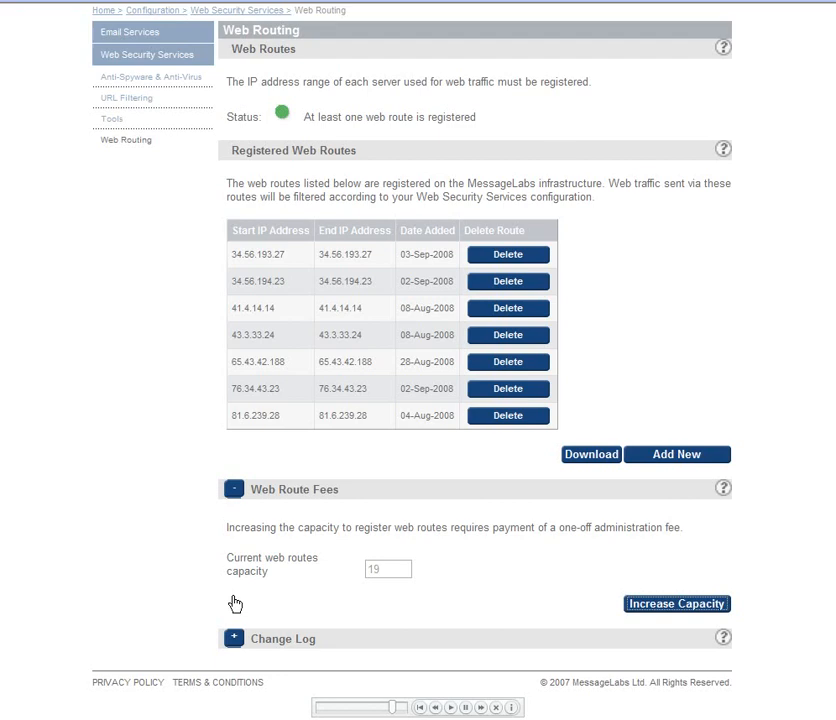
left_click(661, 616)
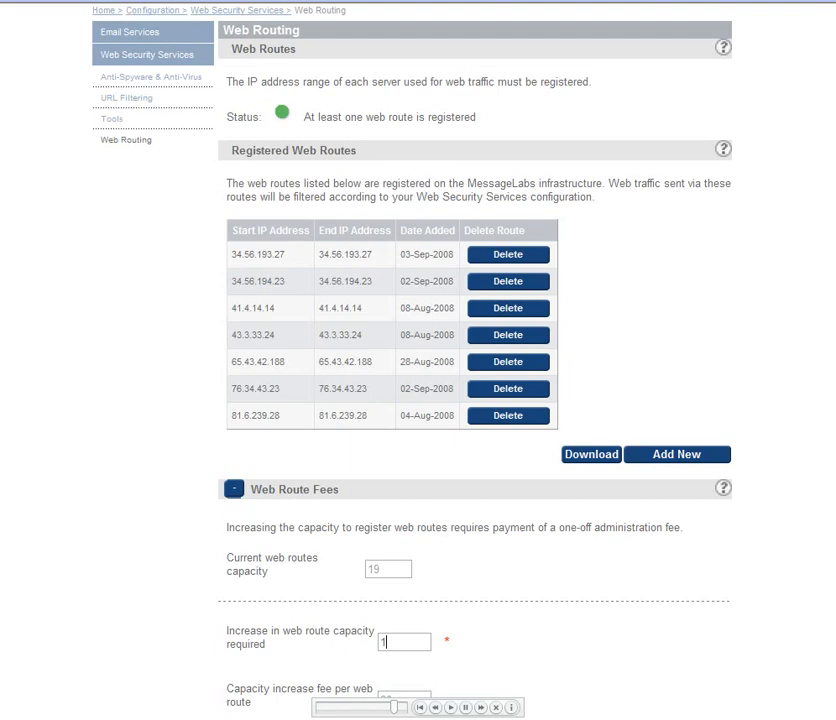
scroll(666, 616, "down", 5)
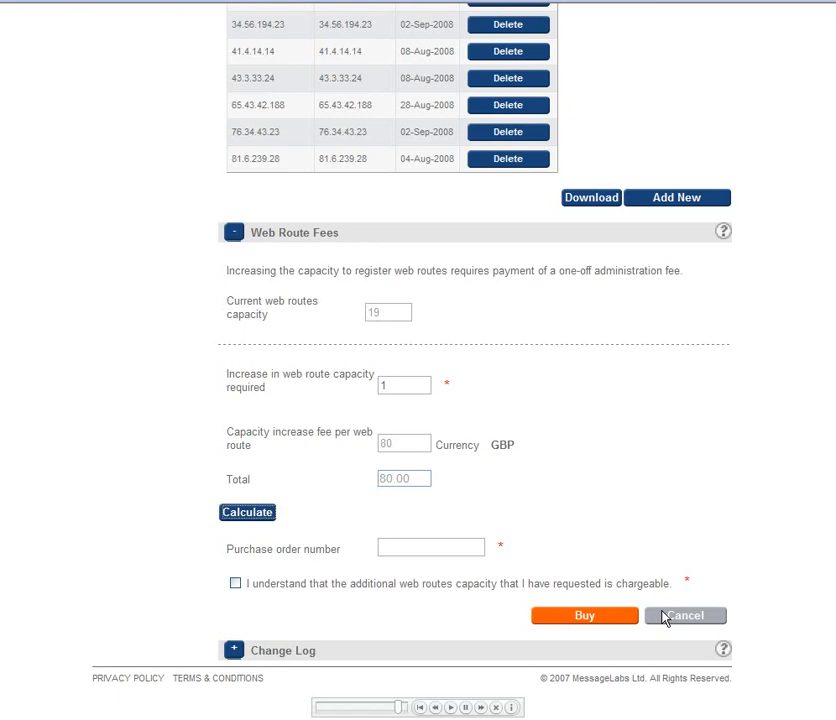
left_click(236, 583)
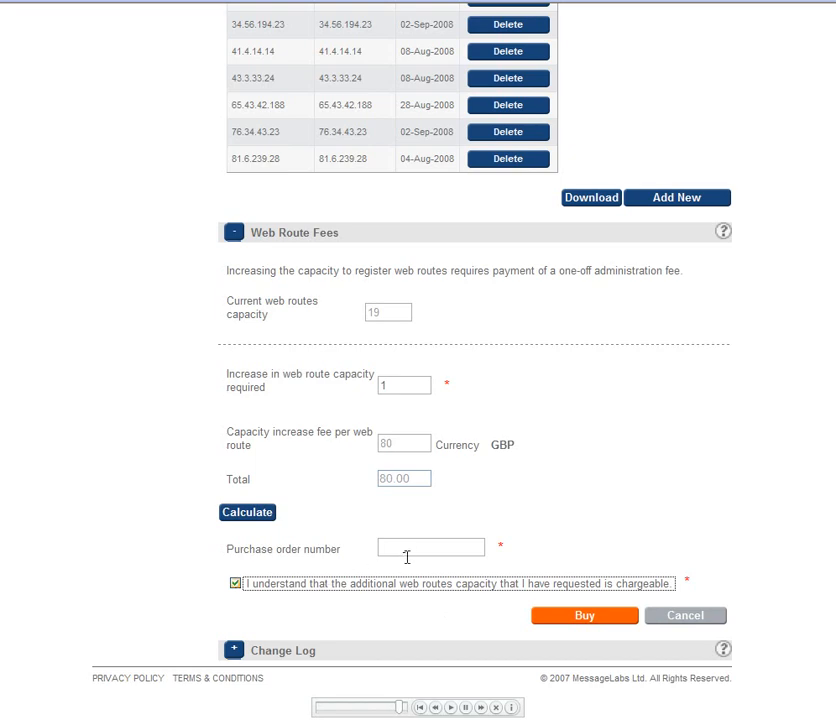
left_click(411, 548)
type("456456")
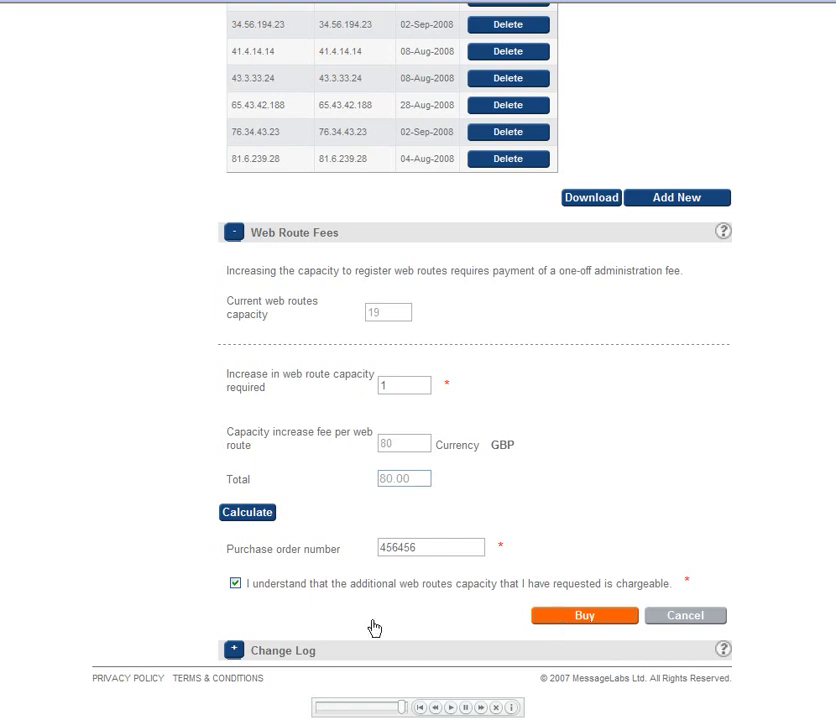
left_click(234, 653)
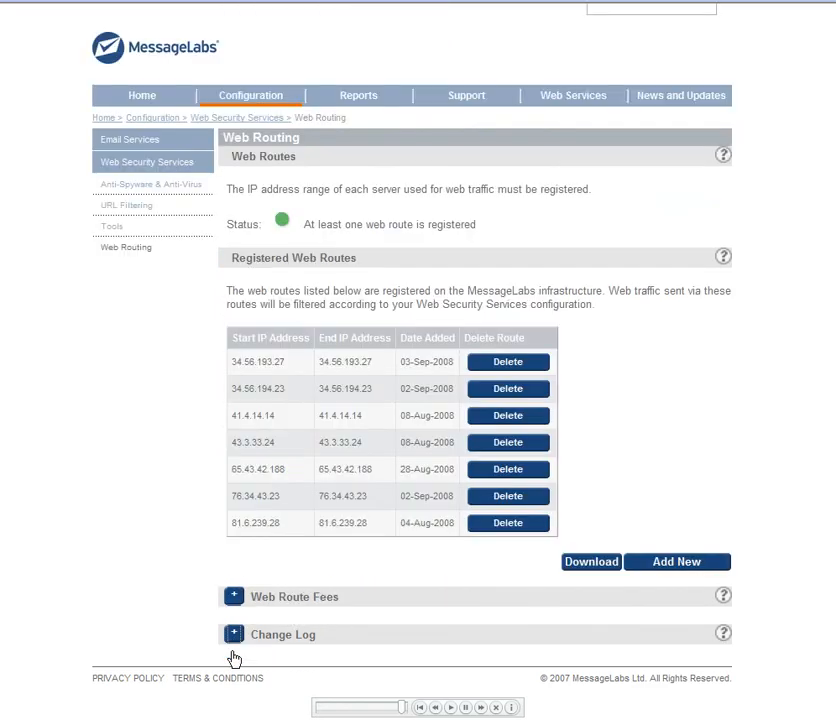